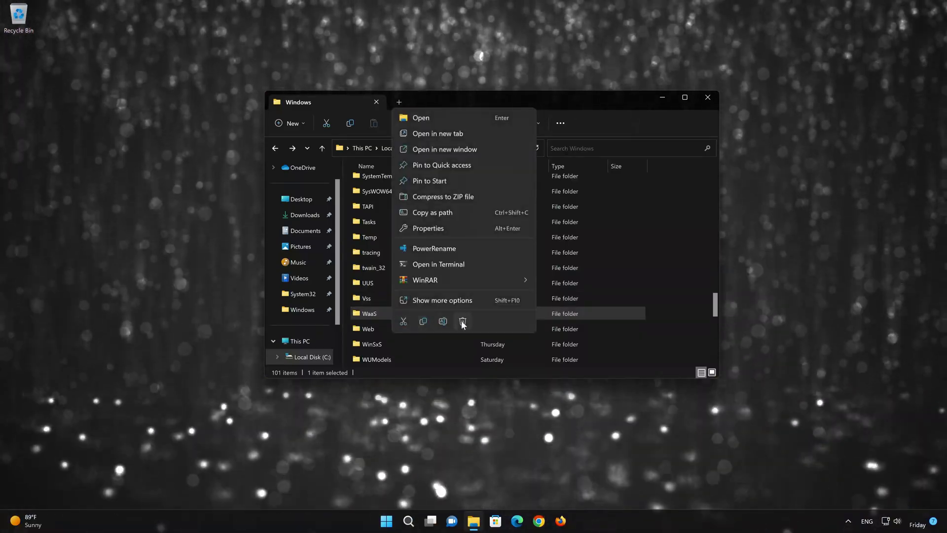
- After two failed attempts to delete WaaS, open its Properties on the Security tab
{"action": "left_click", "coordinate": [463, 322]}
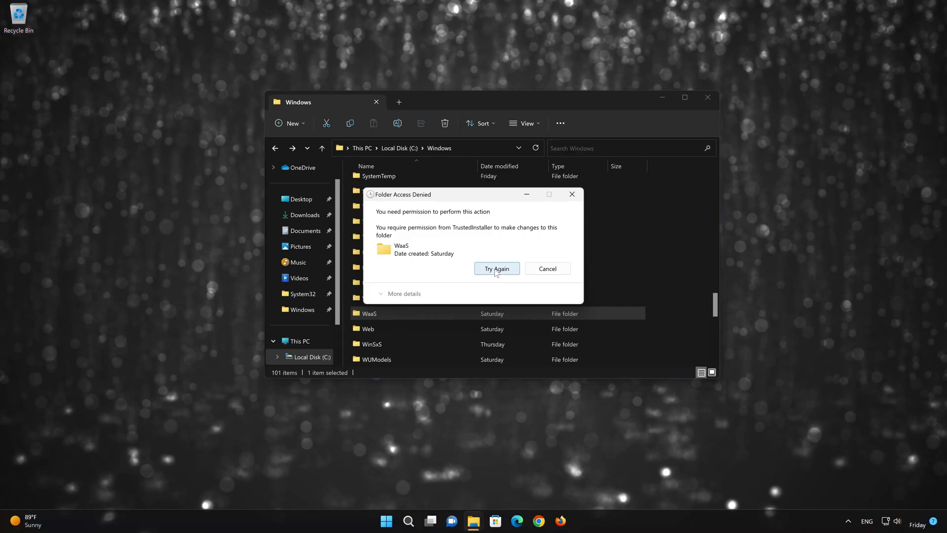
{"action": "left_click", "coordinate": [496, 269]}
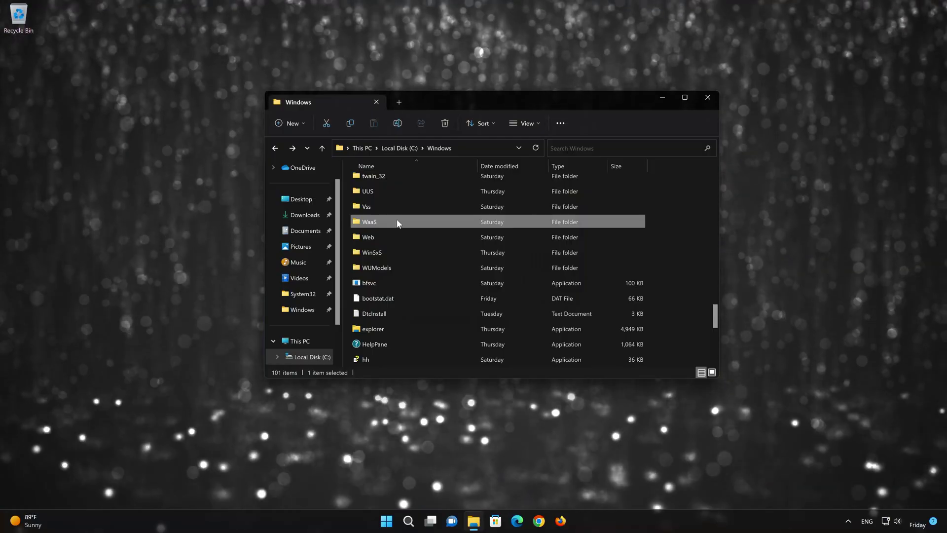
{"action": "right_click", "coordinate": [397, 219]}
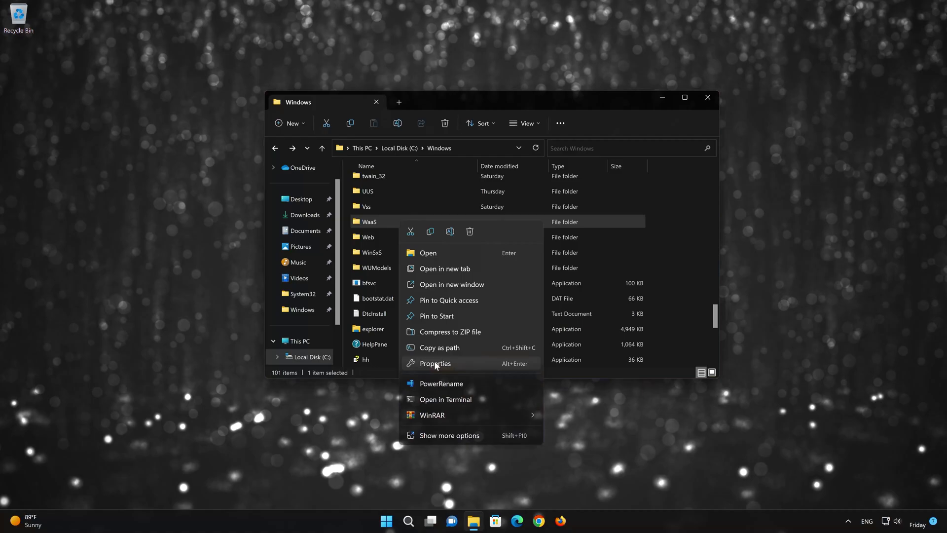
{"action": "left_click", "coordinate": [435, 364]}
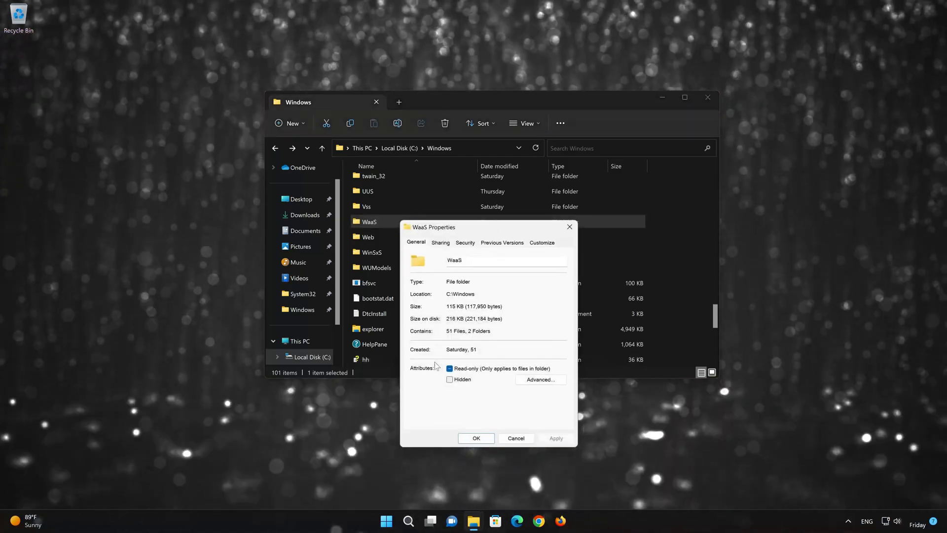
{"action": "left_click", "coordinate": [464, 243]}
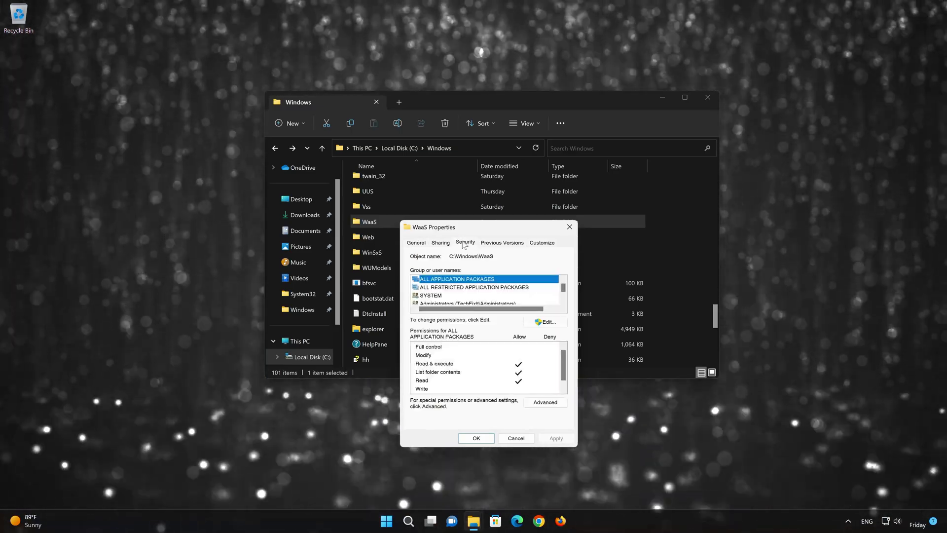
- In WaaS's advanced security settings, enter the user's account as the new owner and resolve the name
{"action": "left_click", "coordinate": [545, 402]}
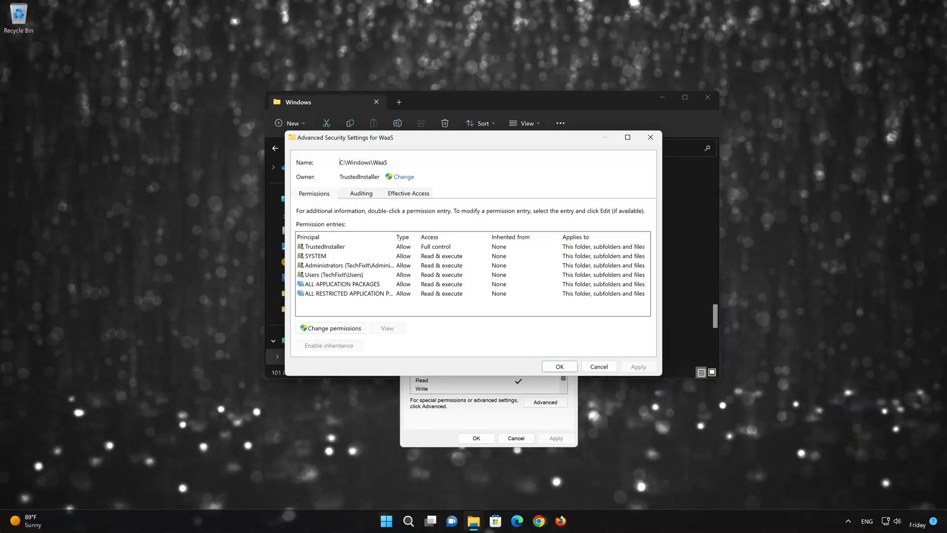
{"action": "left_click", "coordinate": [404, 177]}
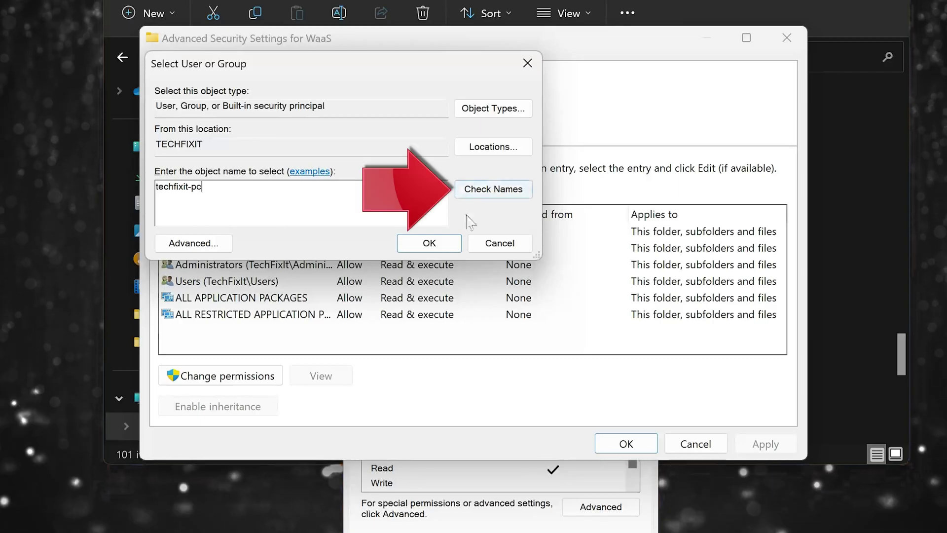
{"action": "left_click", "coordinate": [490, 194]}
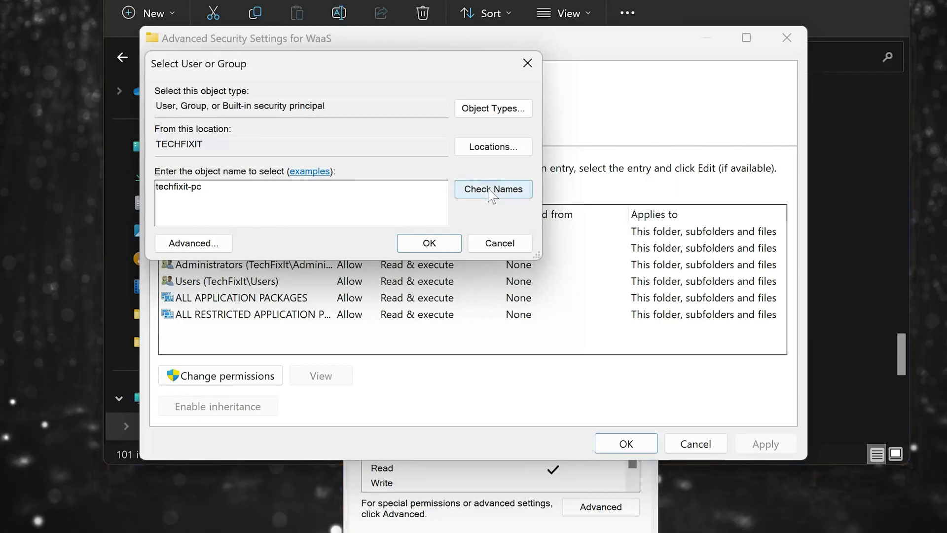
- Make the user's account owner of WaaS, replacing the owner on subcontainers and objects, and apply
{"action": "left_click", "coordinate": [429, 244]}
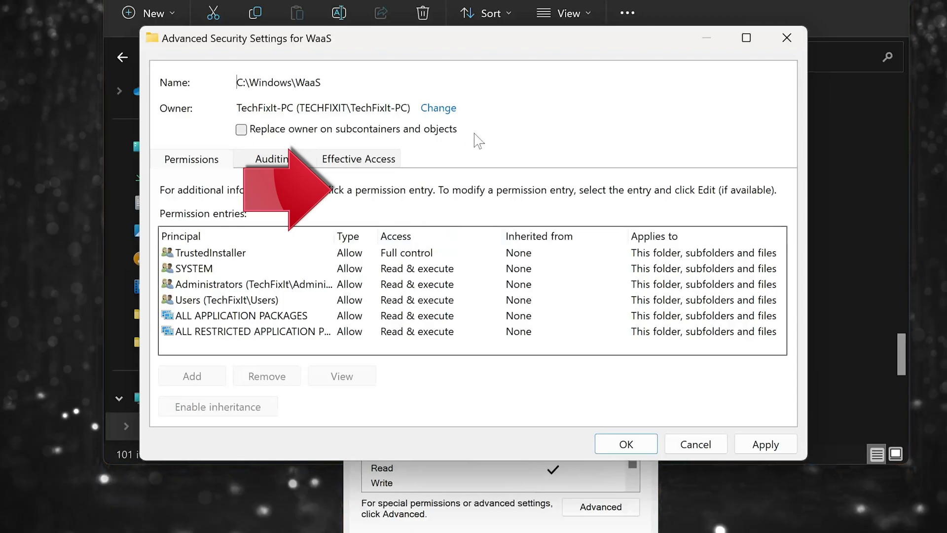
{"action": "left_click", "coordinate": [241, 130]}
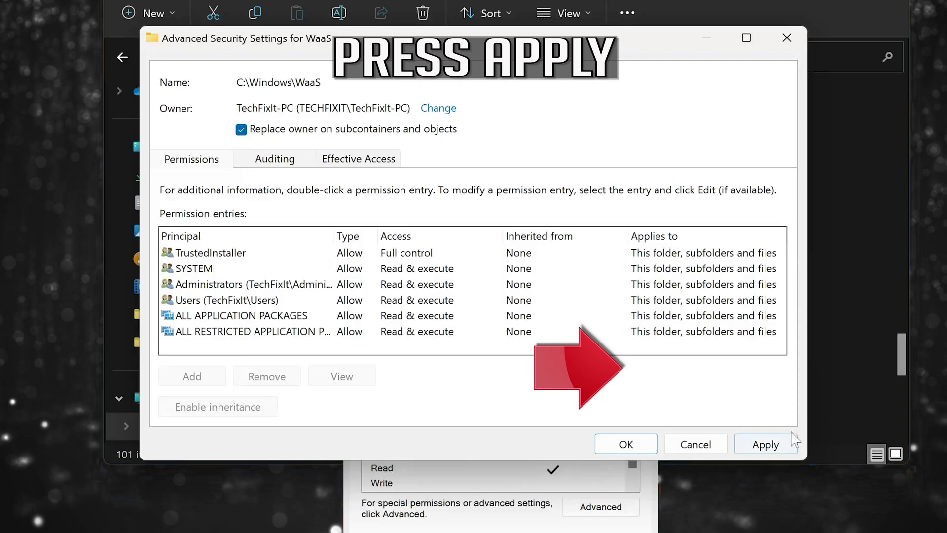
{"action": "left_click", "coordinate": [766, 445]}
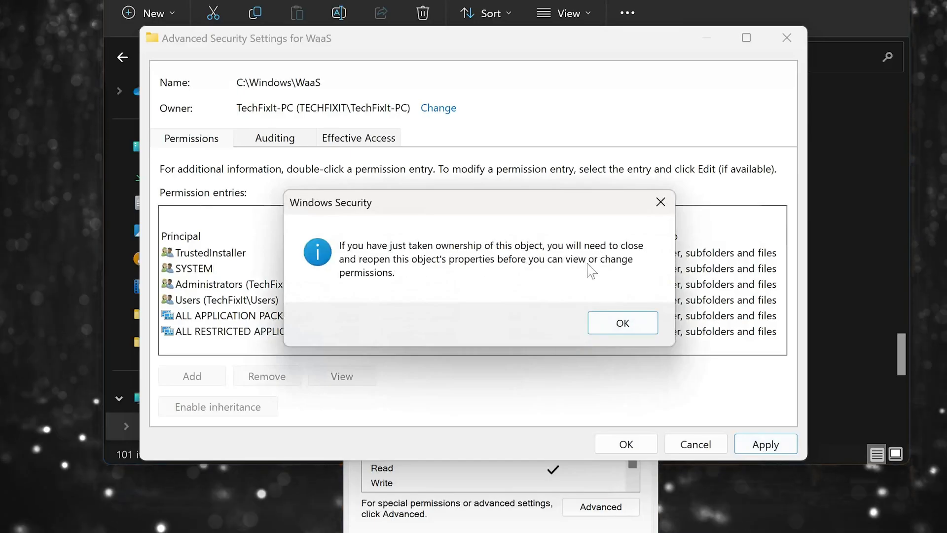
{"action": "left_click", "coordinate": [634, 326]}
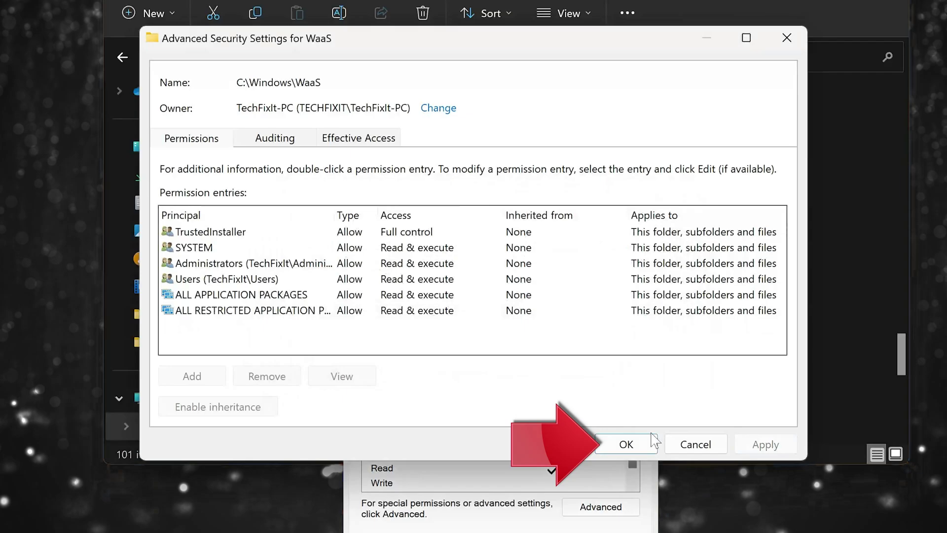
- Grant the Administrators group Full control of WaaS, accepting the system-folder warning
{"action": "left_click", "coordinate": [626, 444]}
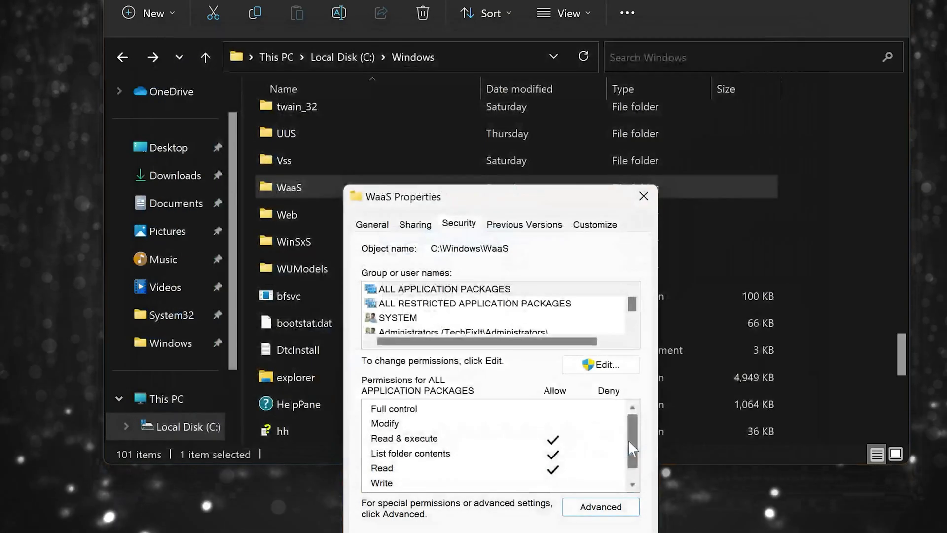
{"action": "left_click", "coordinate": [599, 366]}
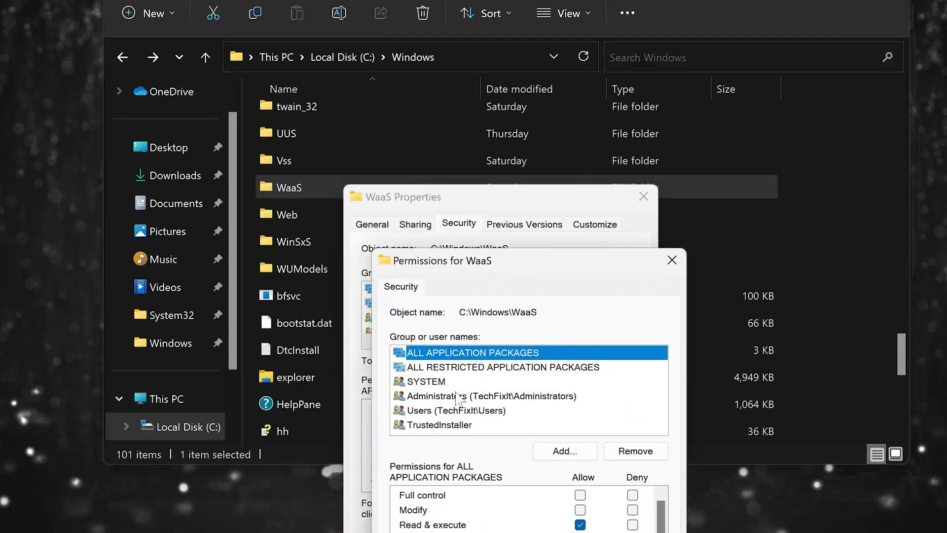
{"action": "left_click", "coordinate": [398, 396]}
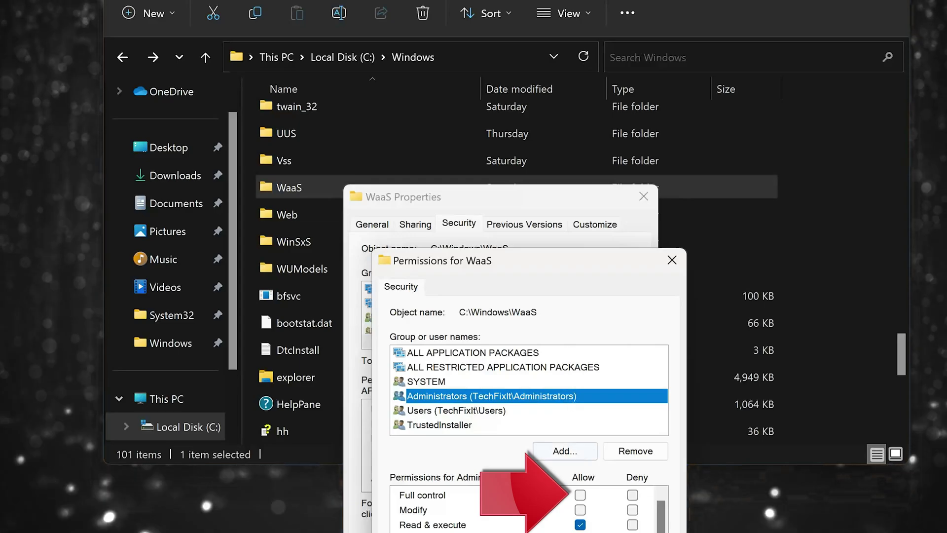
{"action": "left_click", "coordinate": [470, 500]}
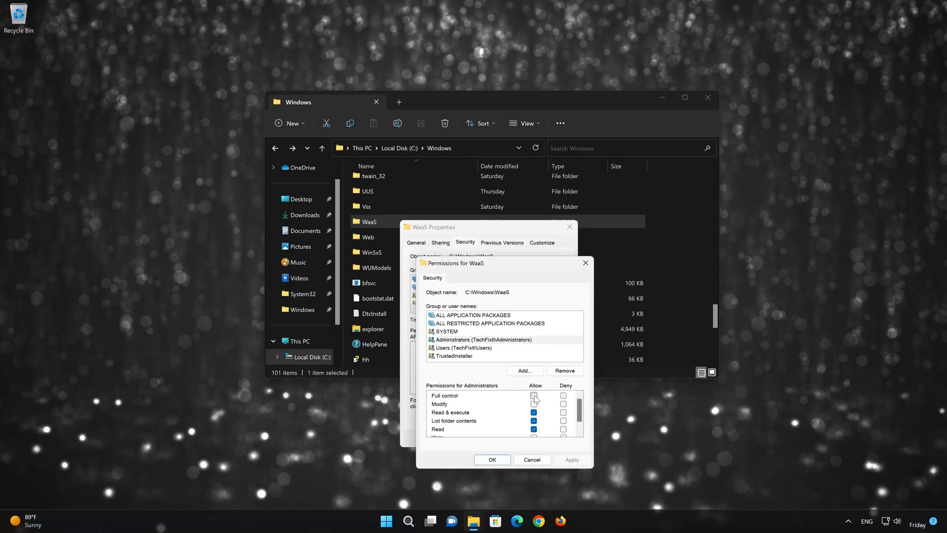
{"action": "left_click", "coordinate": [533, 395]}
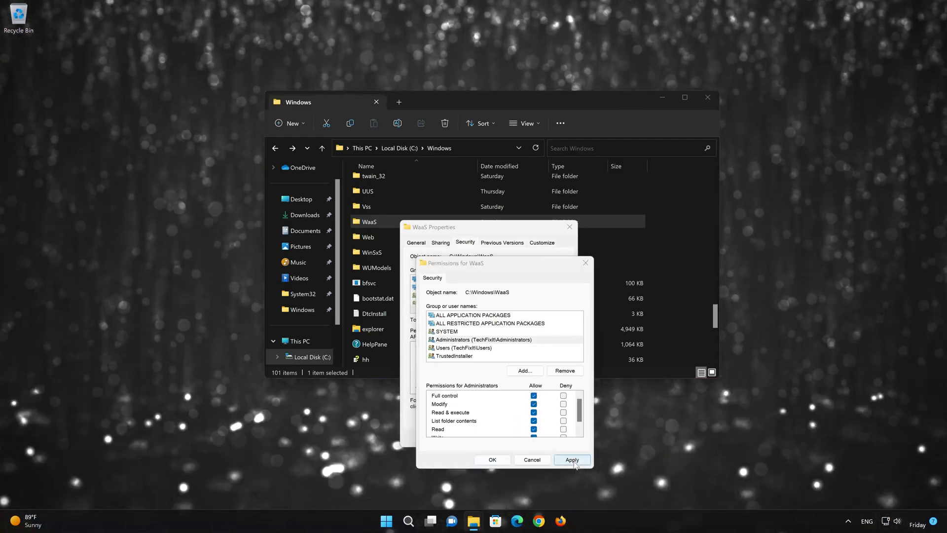
{"action": "left_click", "coordinate": [572, 459]}
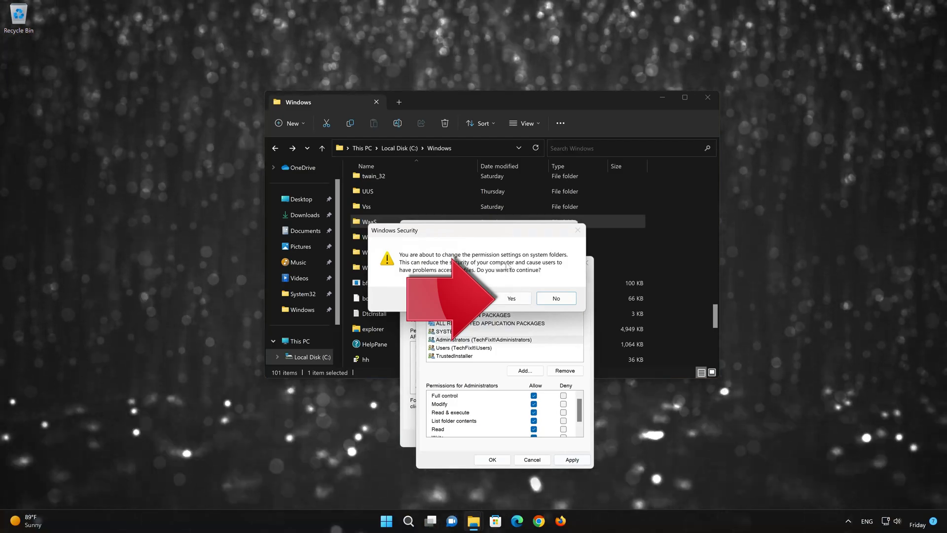
{"action": "left_click", "coordinate": [512, 299]}
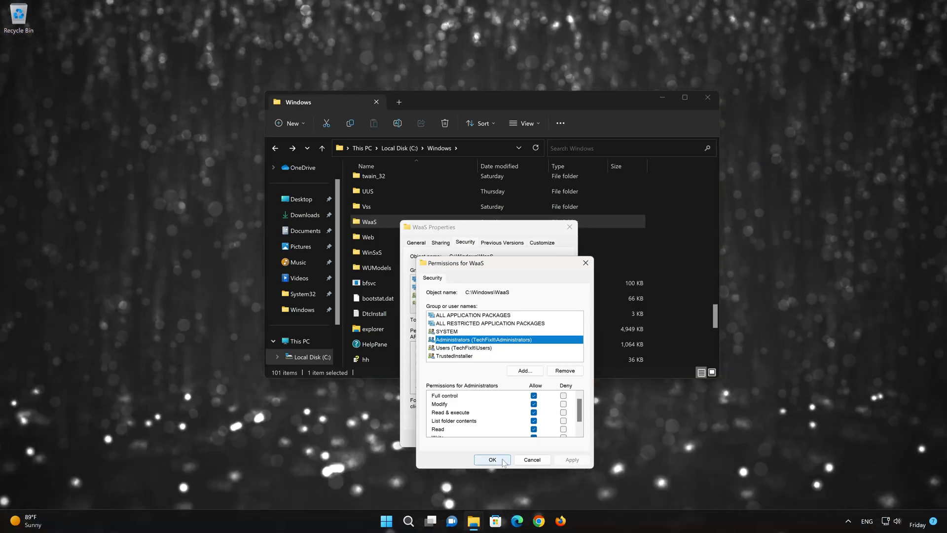
{"action": "left_click", "coordinate": [492, 459]}
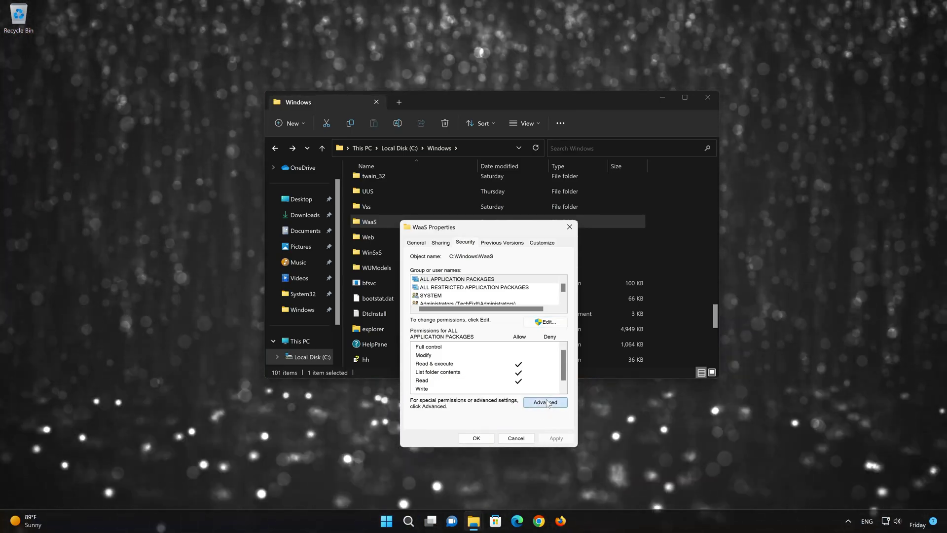
- Replace all child object permission entries with WaaS's inheritable permissions, confirming both warnings
{"action": "left_click", "coordinate": [546, 402]}
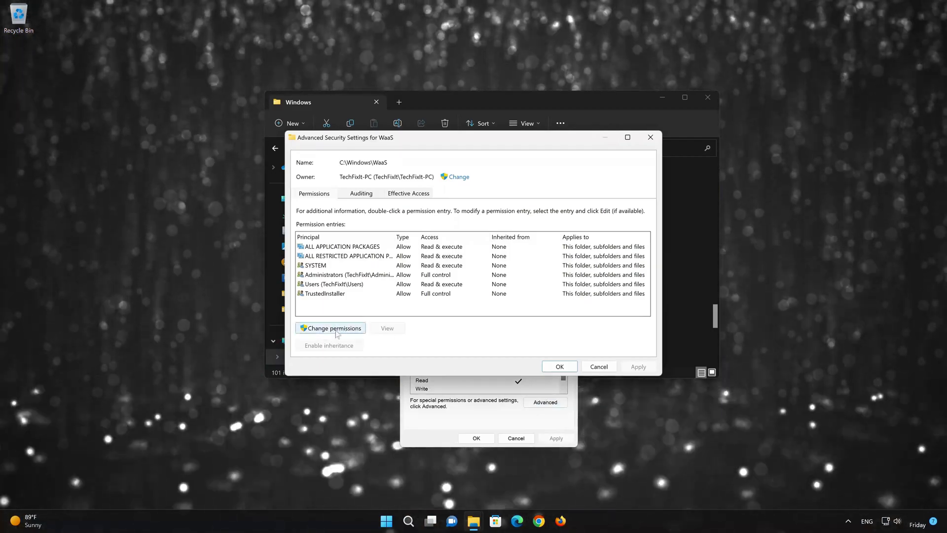
{"action": "left_click", "coordinate": [344, 329]}
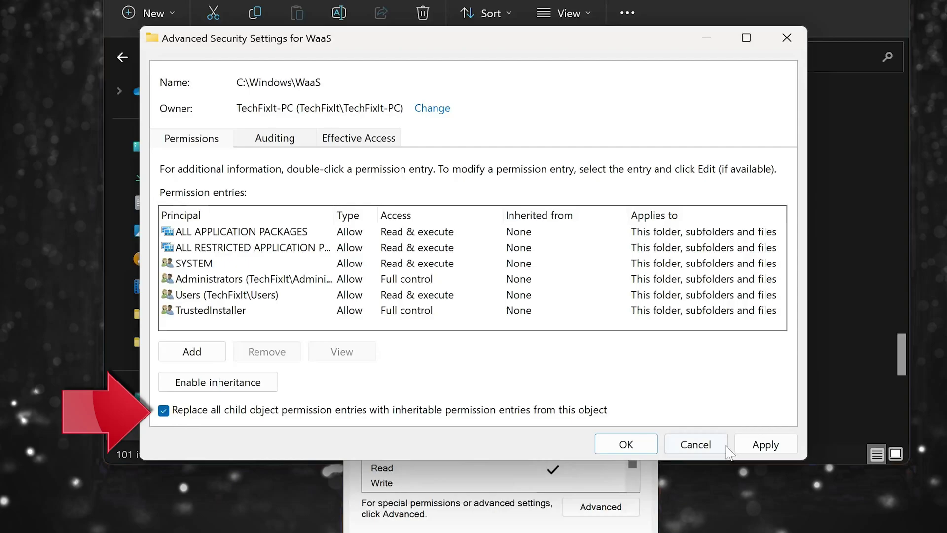
{"action": "left_click", "coordinate": [766, 444]}
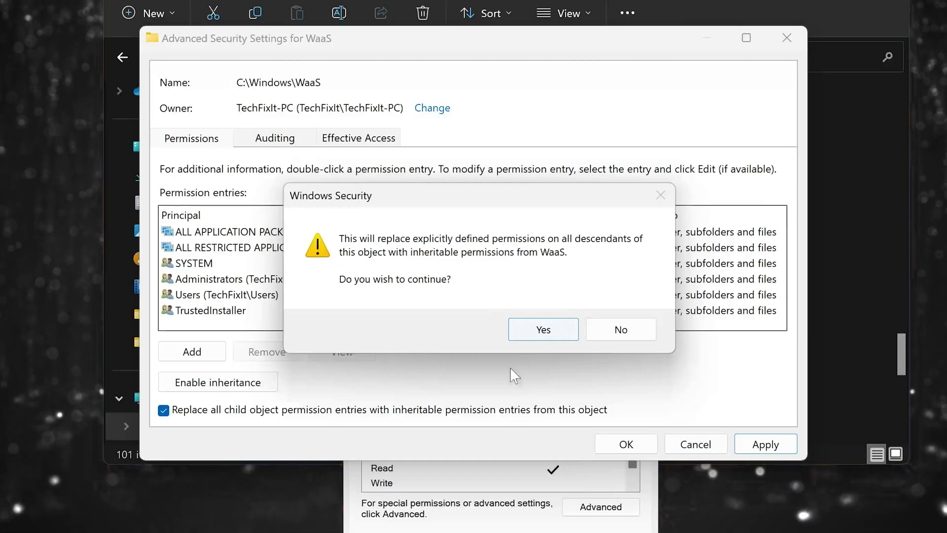
{"action": "left_click", "coordinate": [543, 330]}
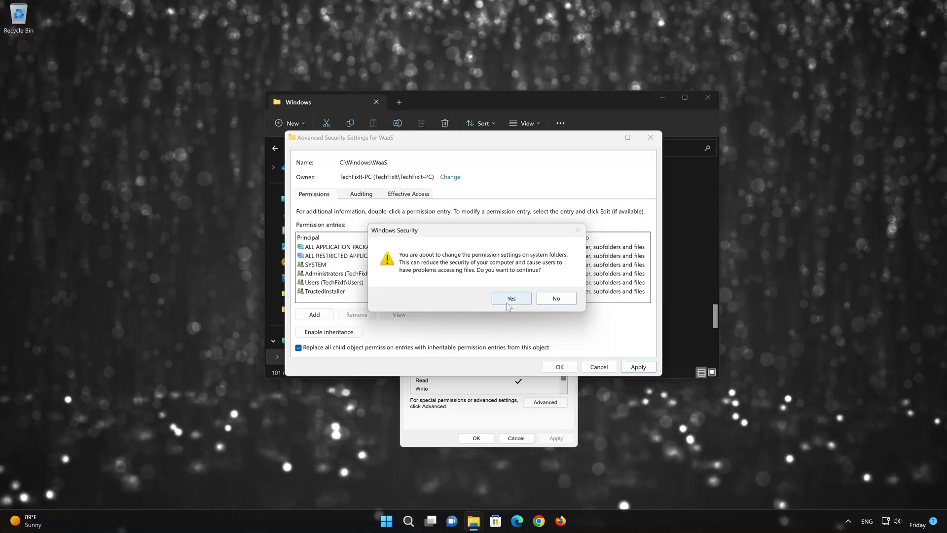
{"action": "left_click", "coordinate": [534, 330]}
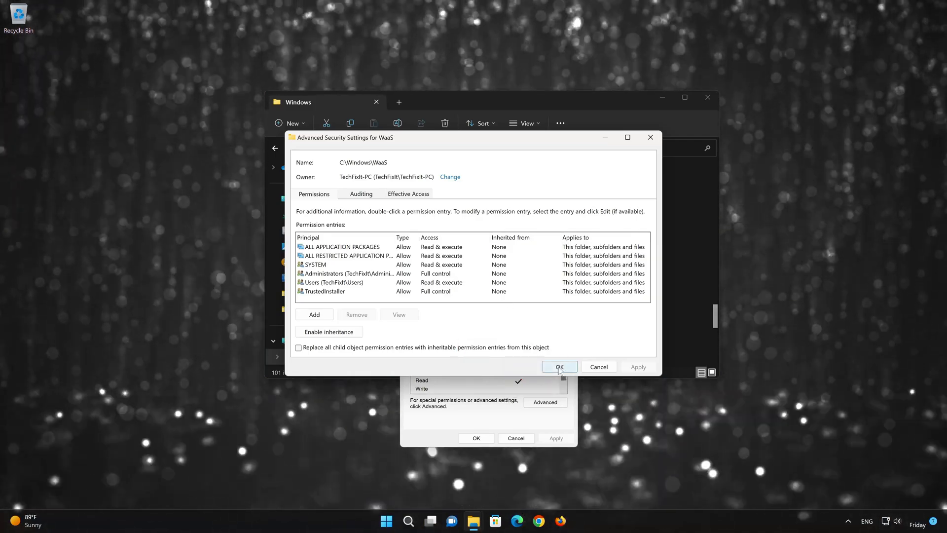
{"action": "left_click", "coordinate": [560, 368]}
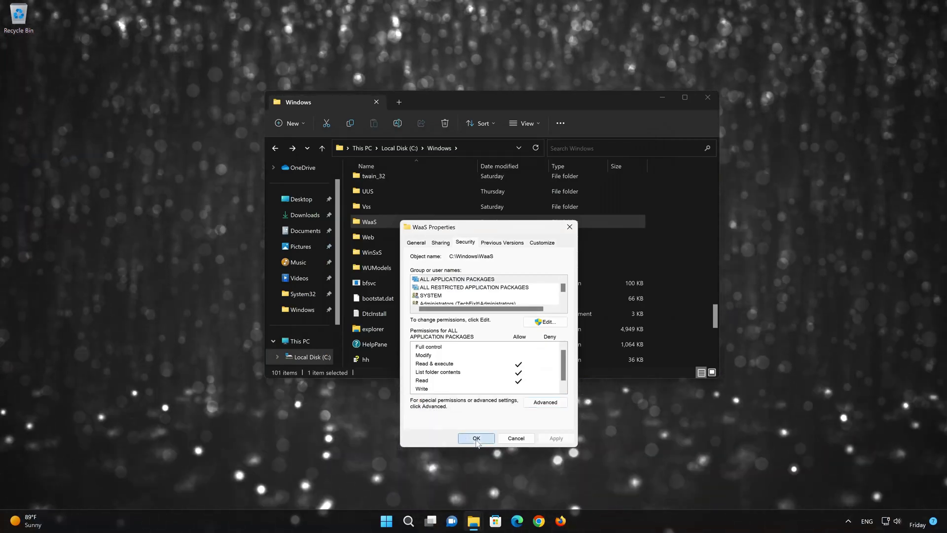
- Close WaaS Properties and delete the WaaS folder from C:\Windows, leaving 100 items
{"action": "left_click", "coordinate": [477, 439]}
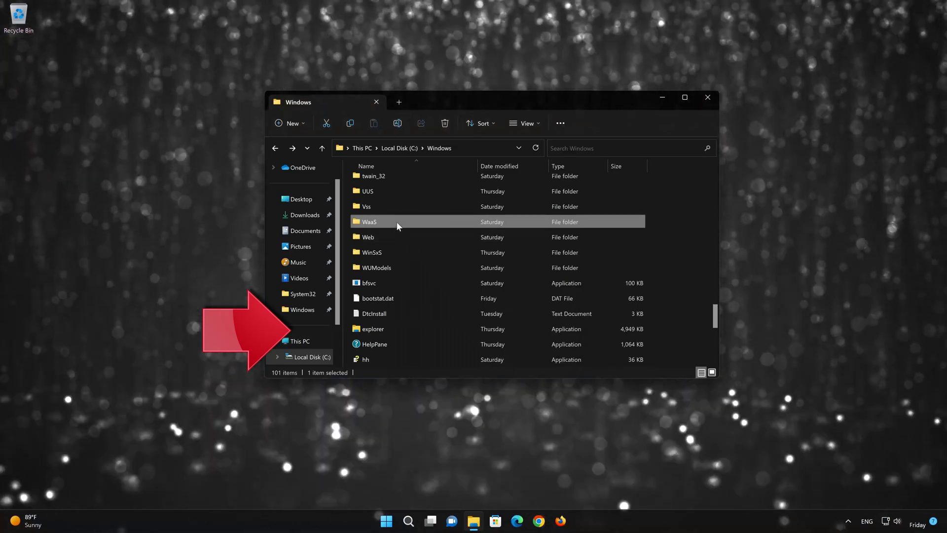
{"action": "right_click", "coordinate": [397, 223]}
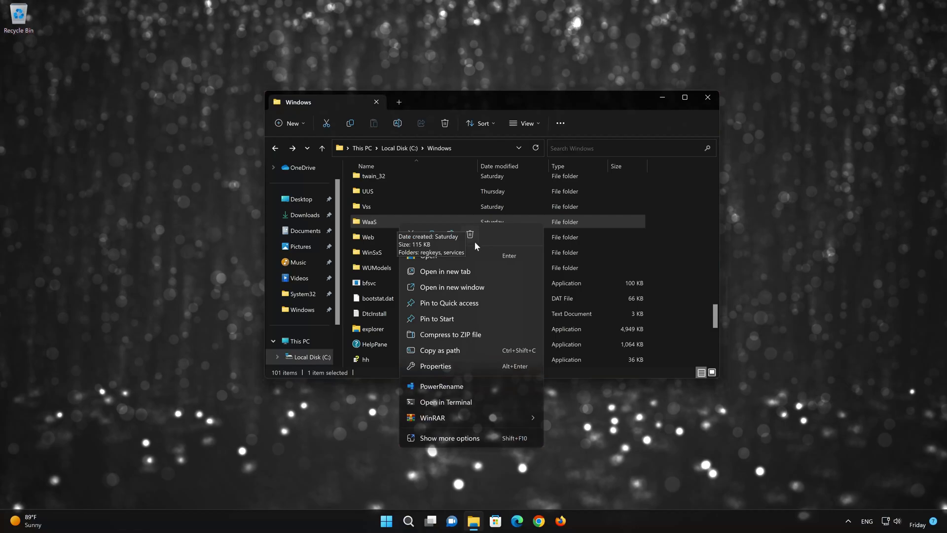
{"action": "left_click", "coordinate": [475, 236]}
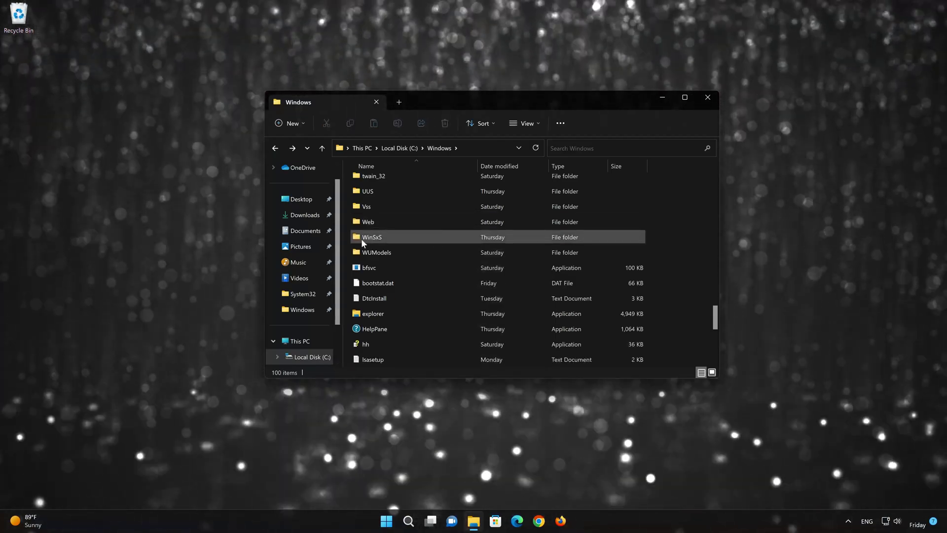
- Restore WaaS from the Recycle Bin to C:\Windows with administrator permission, then close the bin
{"action": "double_click", "coordinate": [19, 19]}
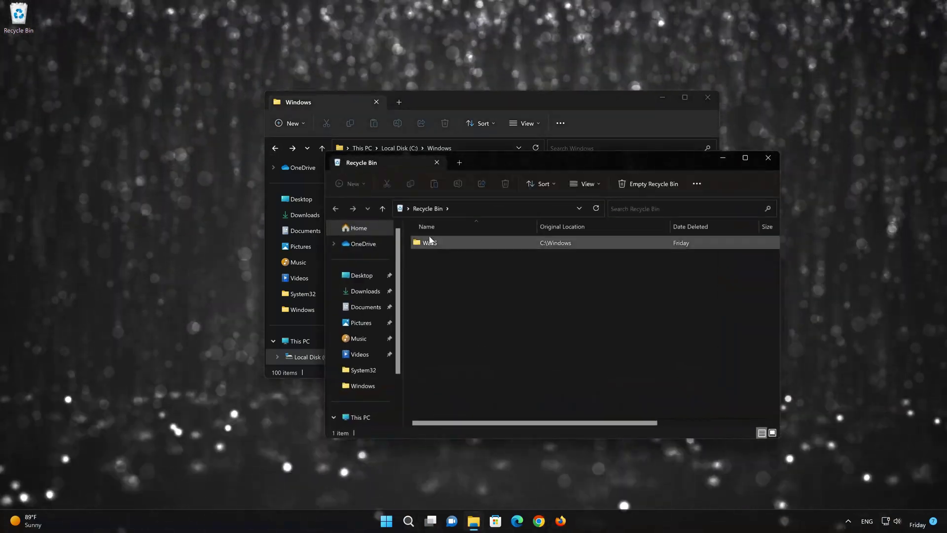
{"action": "right_click", "coordinate": [429, 243]}
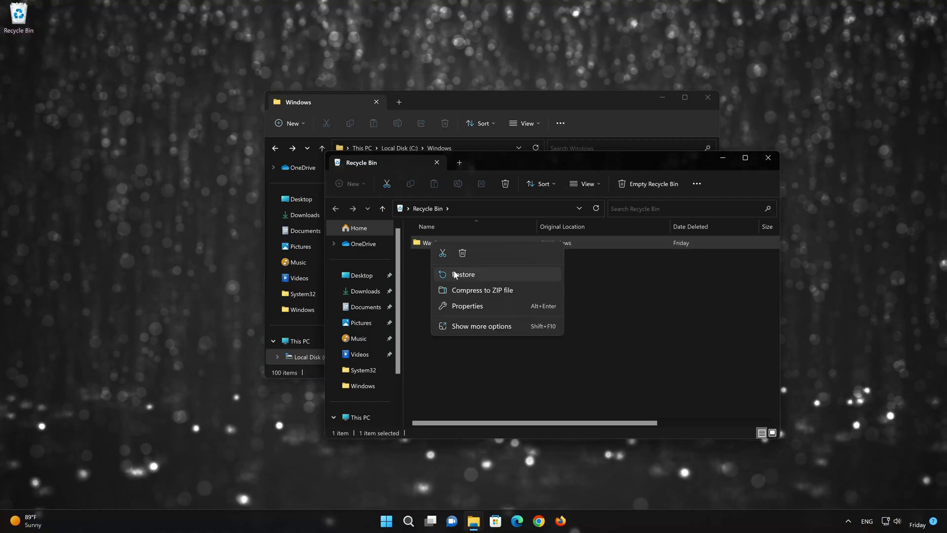
{"action": "left_click", "coordinate": [455, 275]}
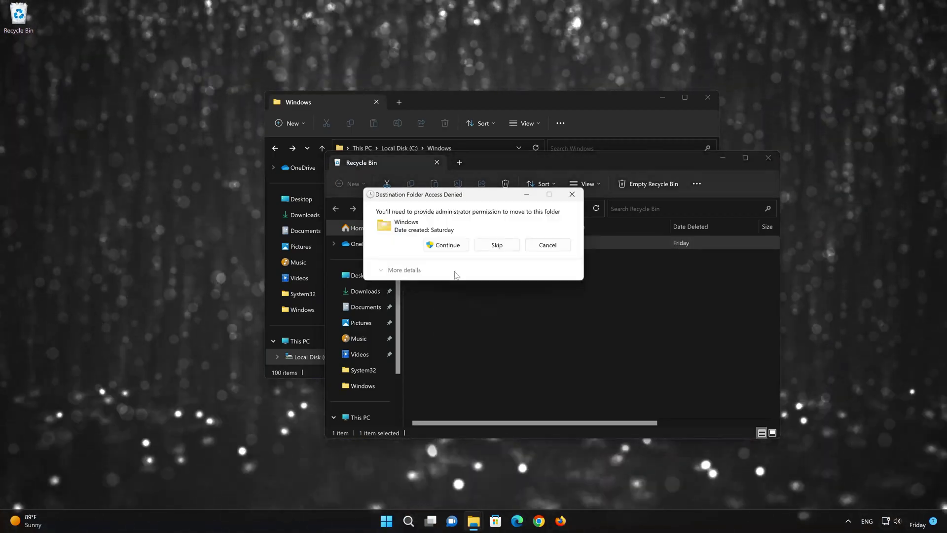
{"action": "left_click", "coordinate": [462, 245]}
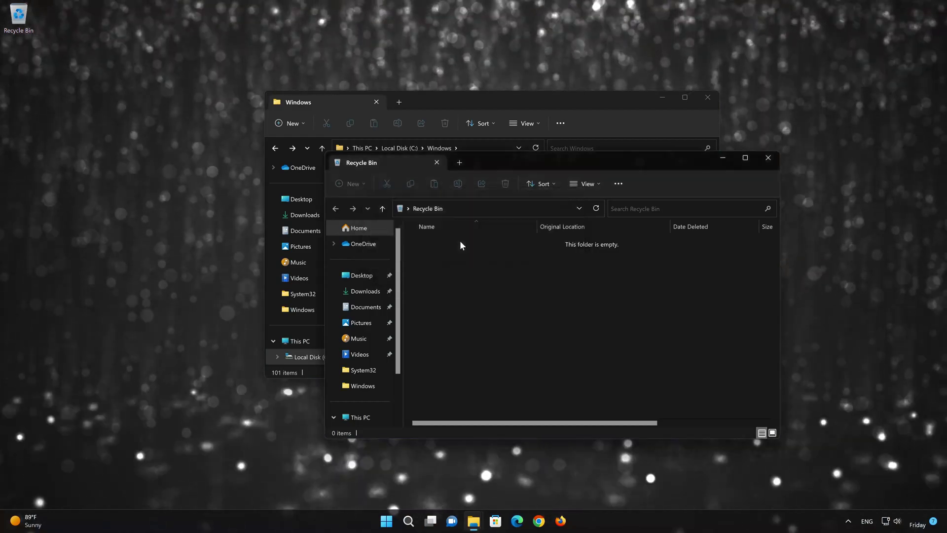
{"action": "left_click", "coordinate": [775, 158]}
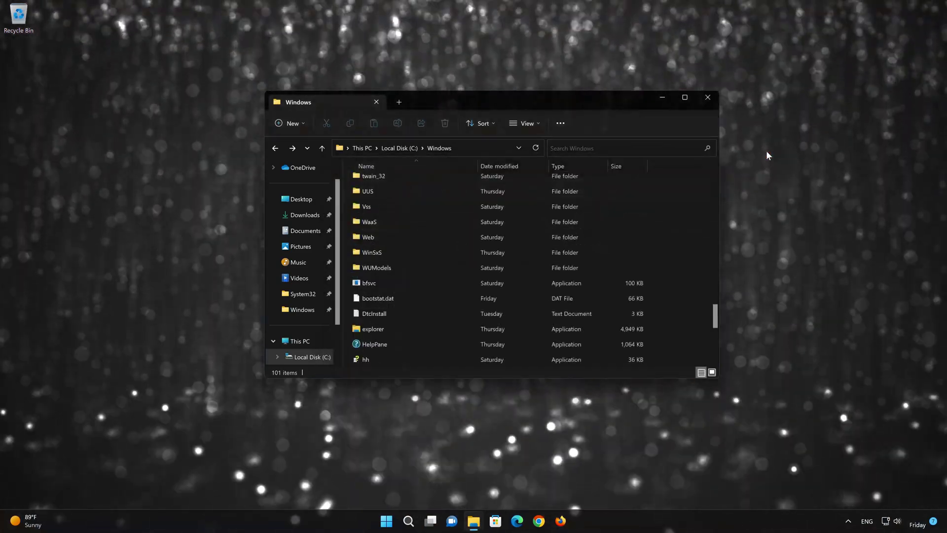